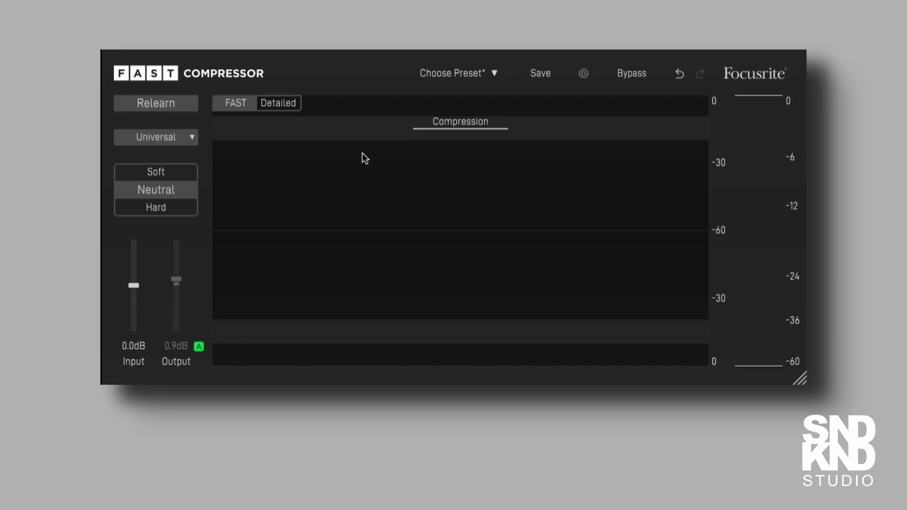
Play audio through the compressor, then bypass it to hear the dry signal.
key("space")
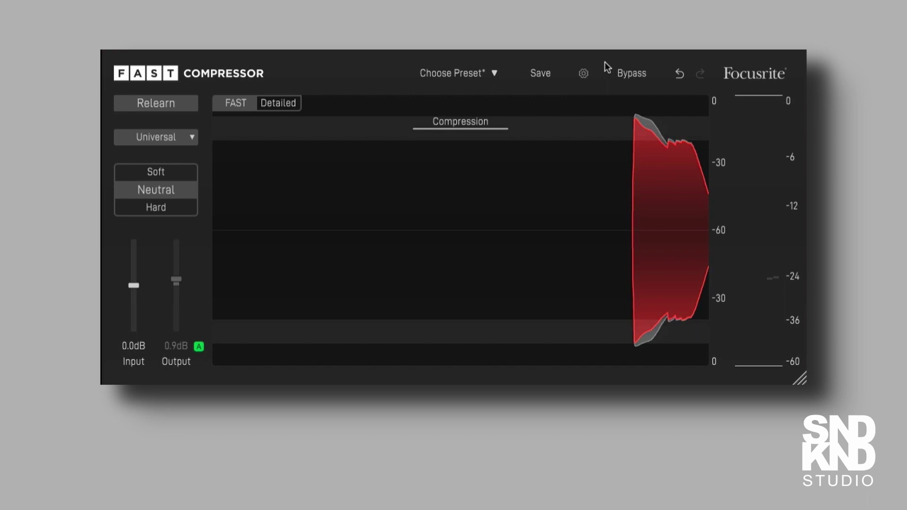
left_click(623, 73)
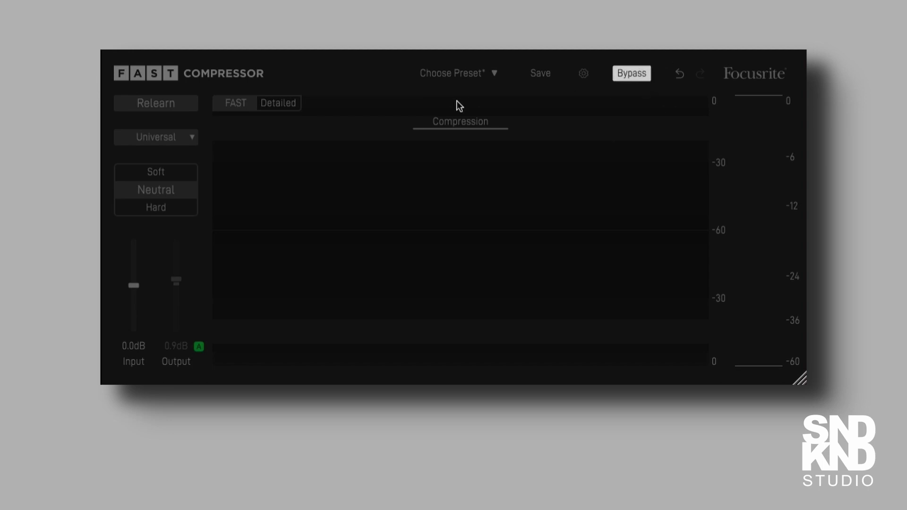
Re-enable the compressor and check the profile list, leaving Universal selected.
left_click(631, 74)
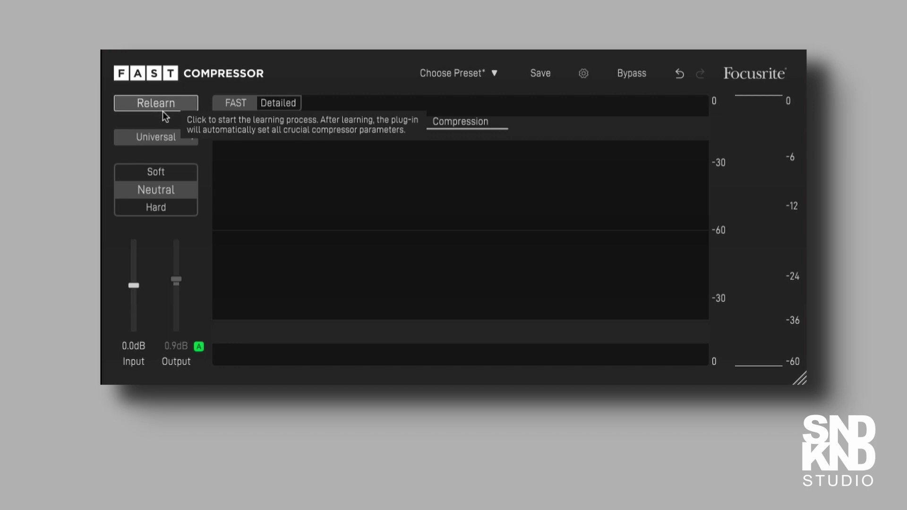
left_click(167, 137)
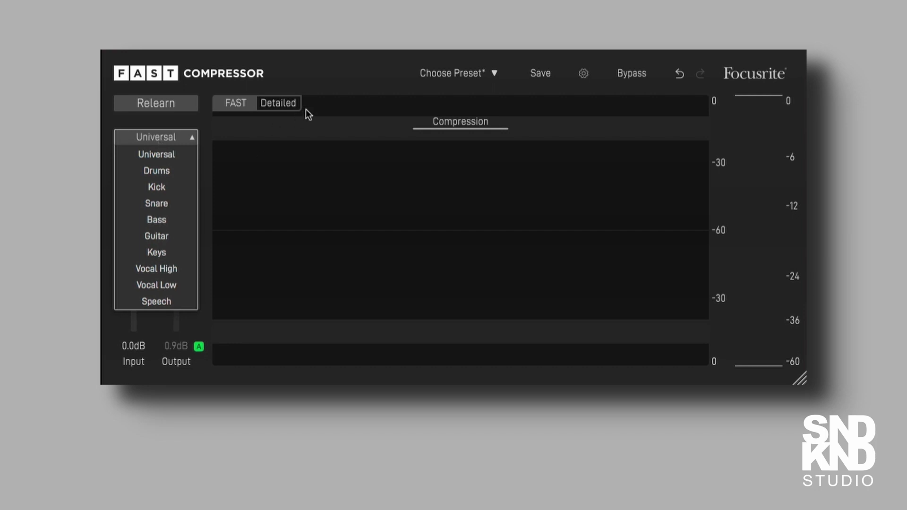
left_click(314, 121)
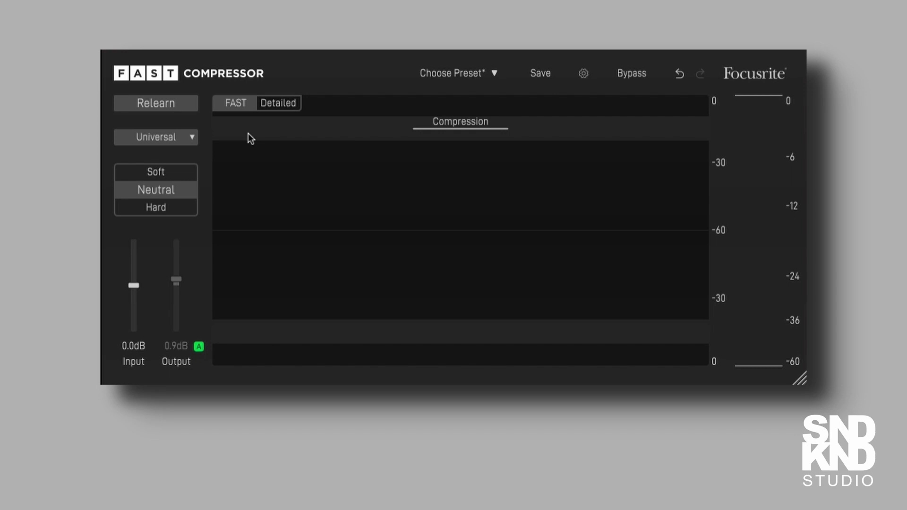
Play the audio, relearn the compressor settings to 2.2dB output, and A/B compare with Bypass.
key("space")
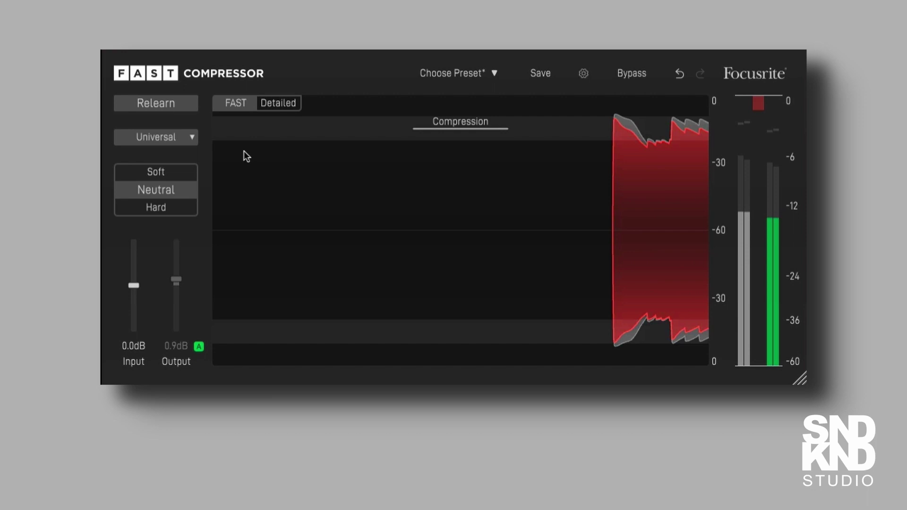
key("space")
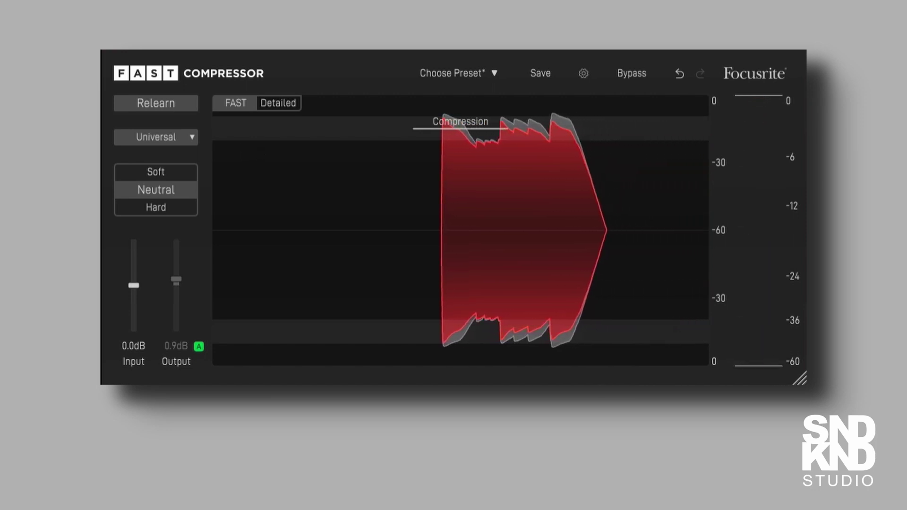
key("space")
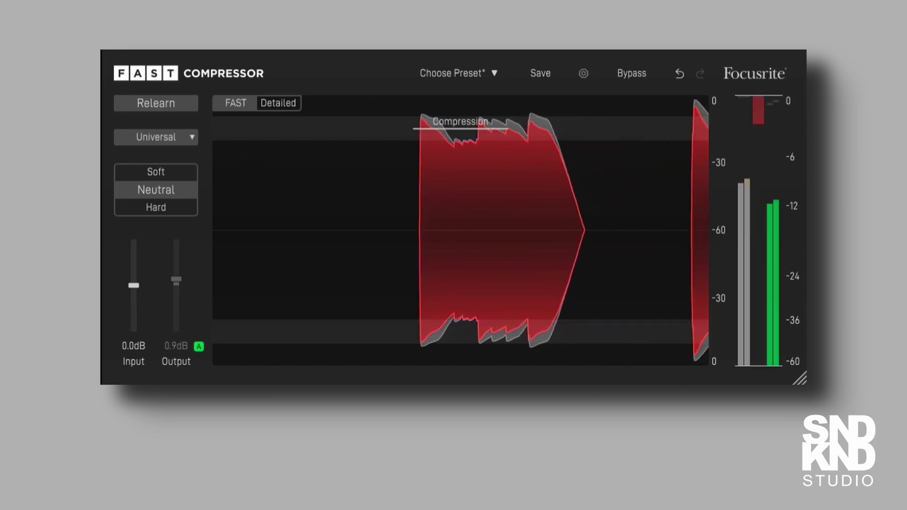
left_click(152, 105)
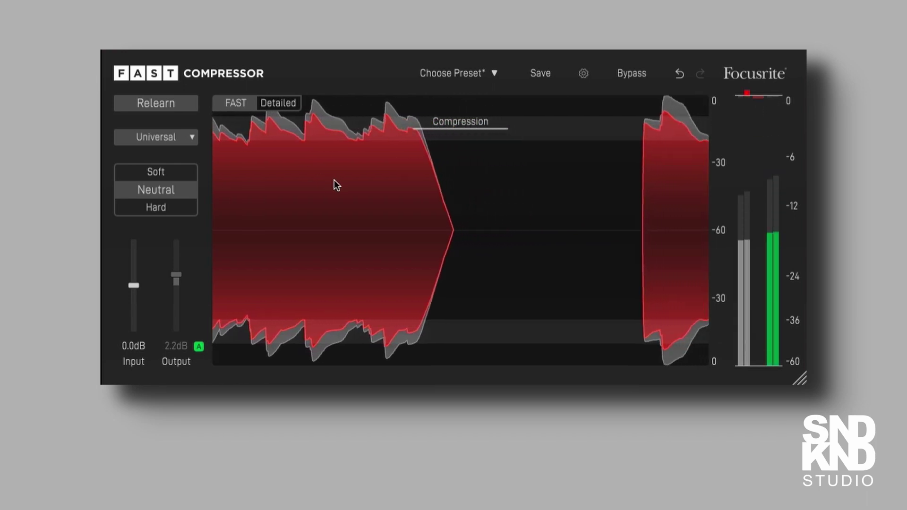
left_click(621, 78)
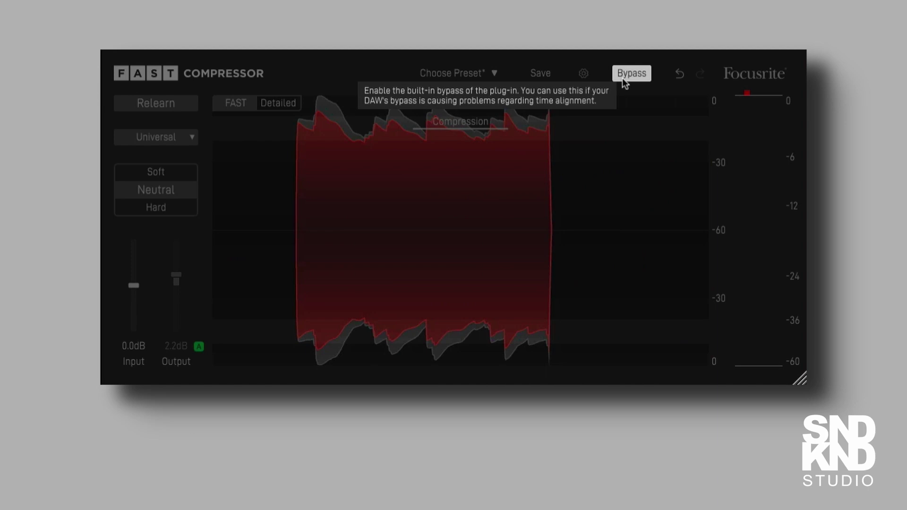
left_click(622, 77)
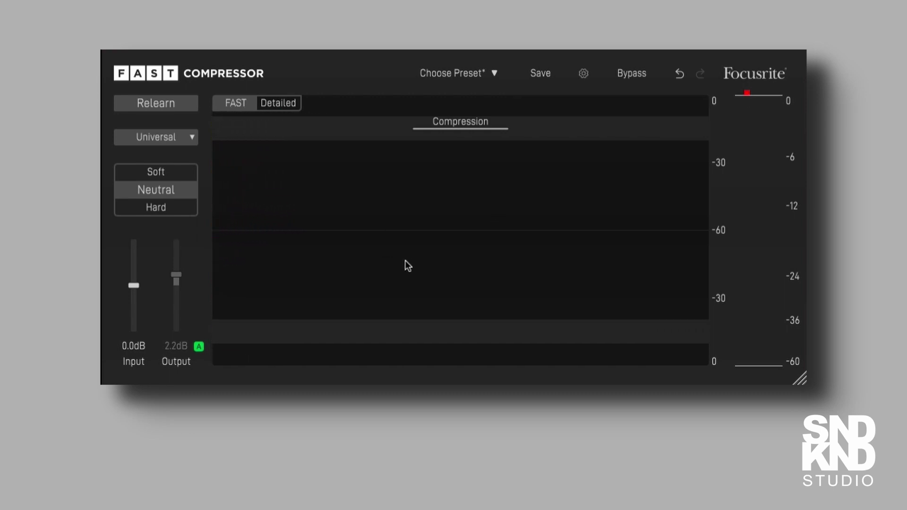
Show the detailed view: Ratio 1.9:1, Threshold -20.5dB, Attack 69ms, Release 179ms, Knee 5.0dB.
left_click(286, 105)
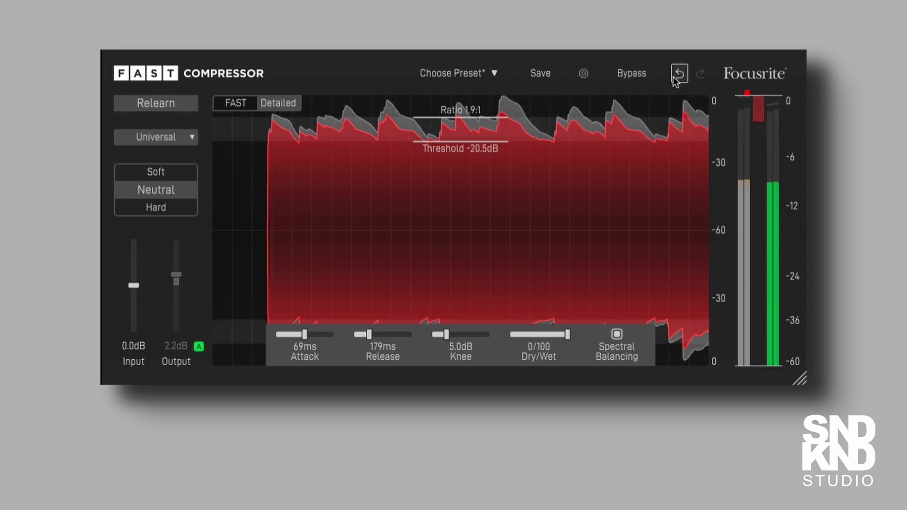
left_click(632, 73)
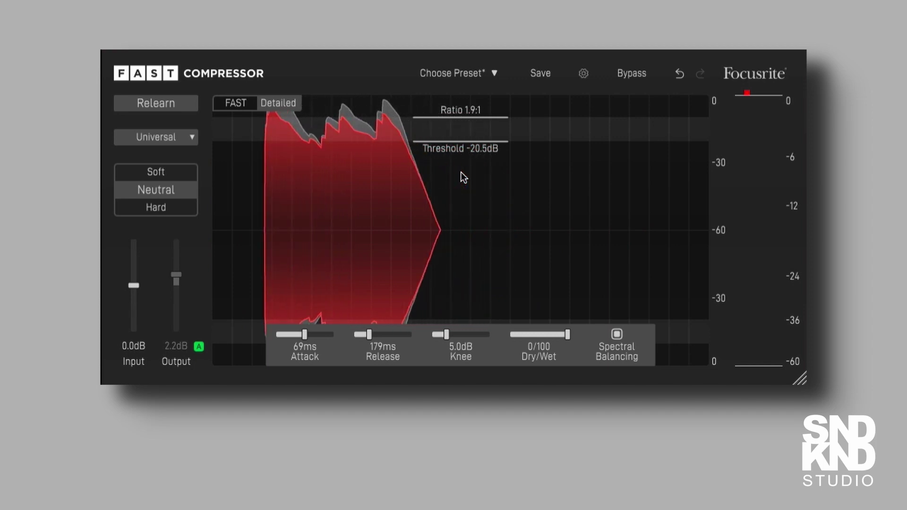
Audition the Hard, Neutral, Soft and Hard flavours, relearn, then return to Neutral.
left_click(145, 204)
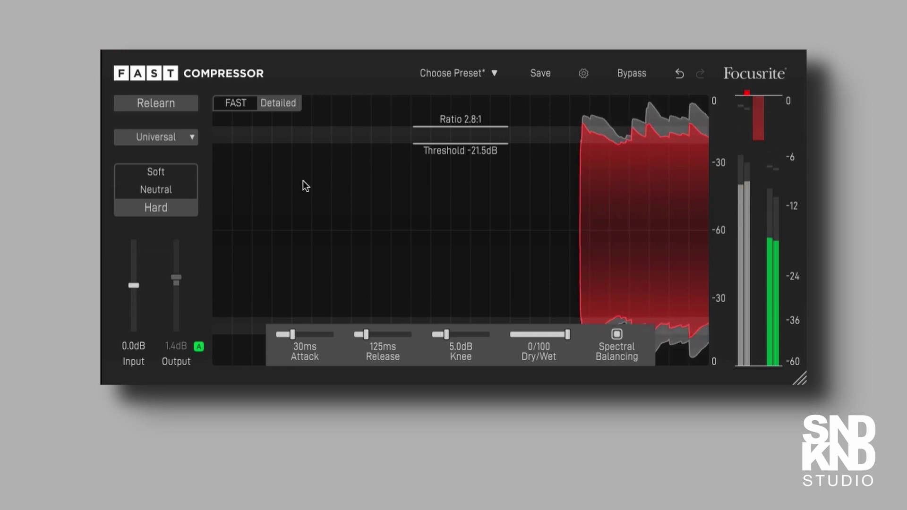
left_click(183, 191)
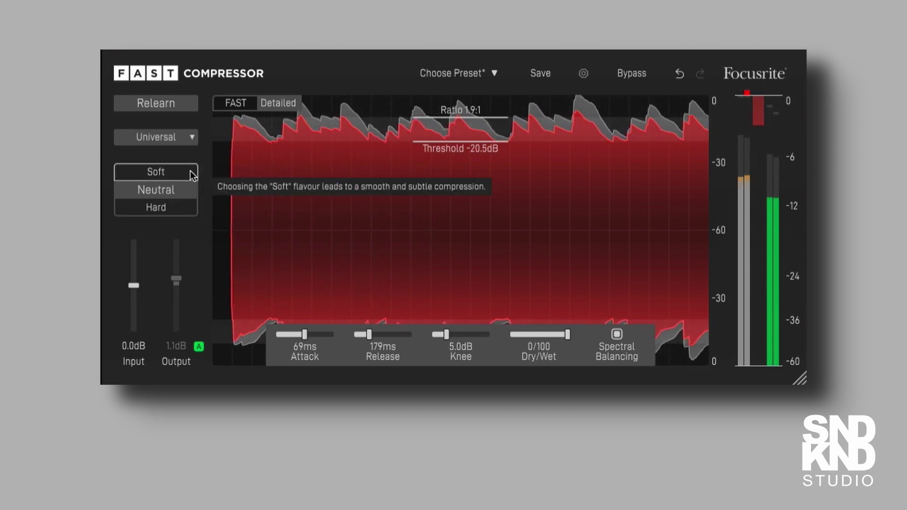
left_click(191, 172)
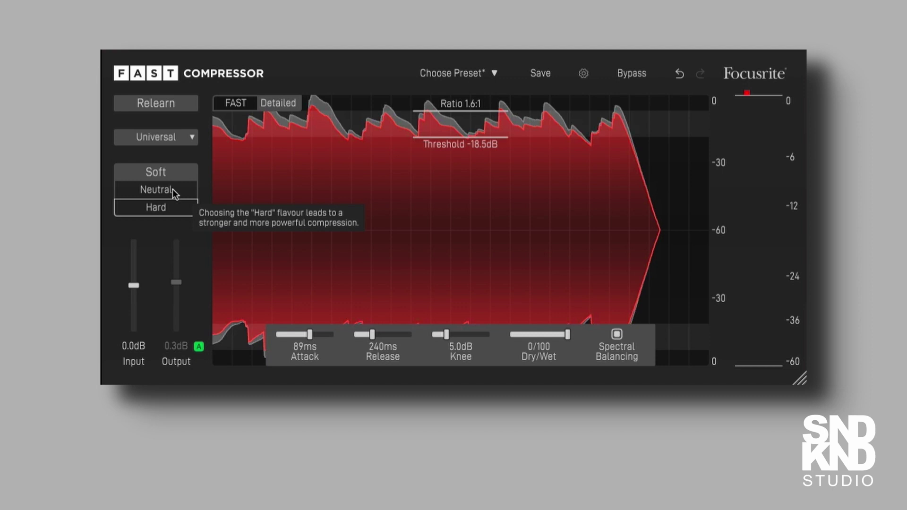
left_click(170, 206)
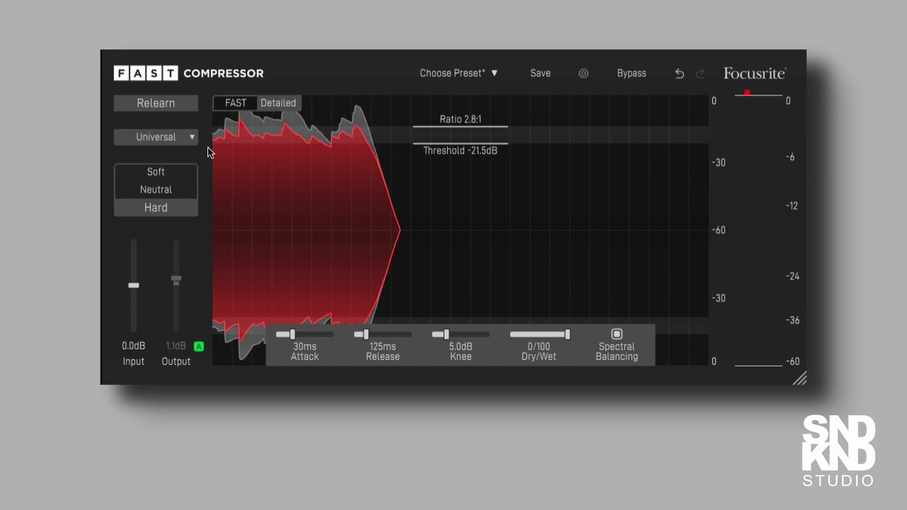
left_click(158, 110)
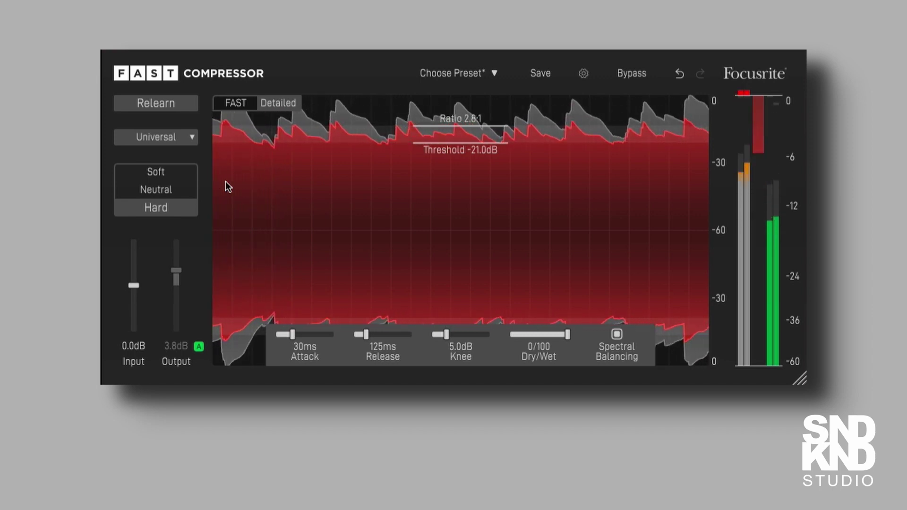
left_click(182, 190)
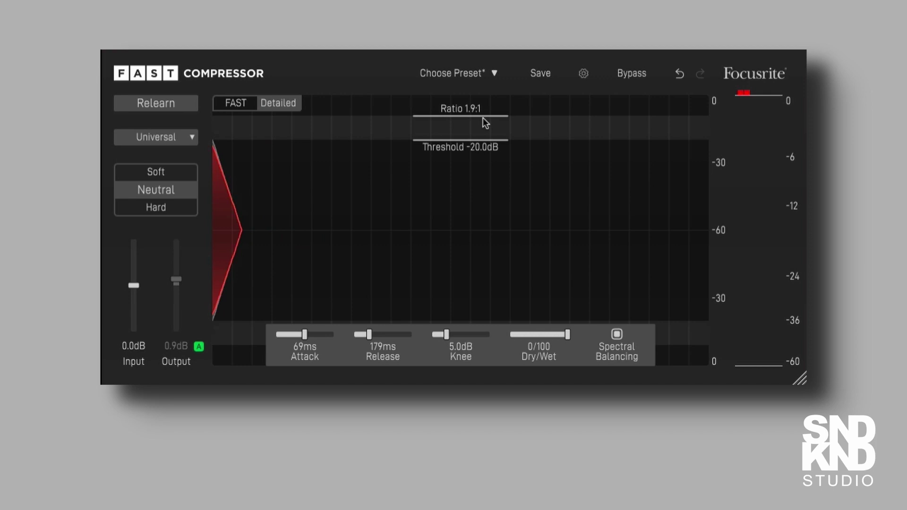
Relearn from playback, A/B with Bypass, then apply Hard flavour for ratio 2.8:1, threshold -21.5dB.
key("space")
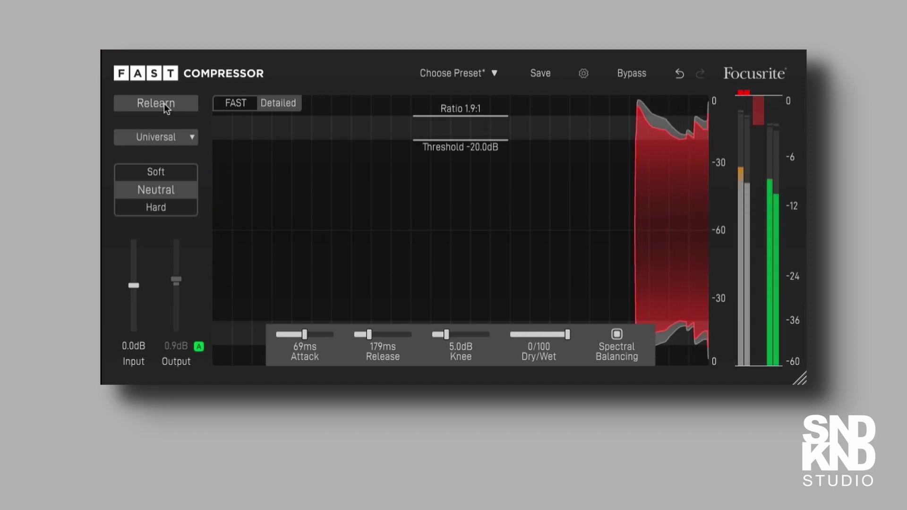
left_click(164, 105)
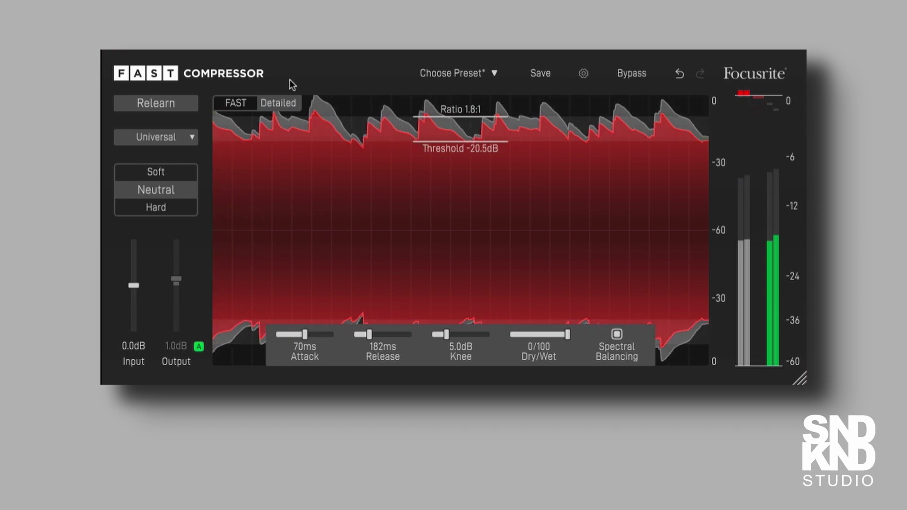
left_click(632, 74)
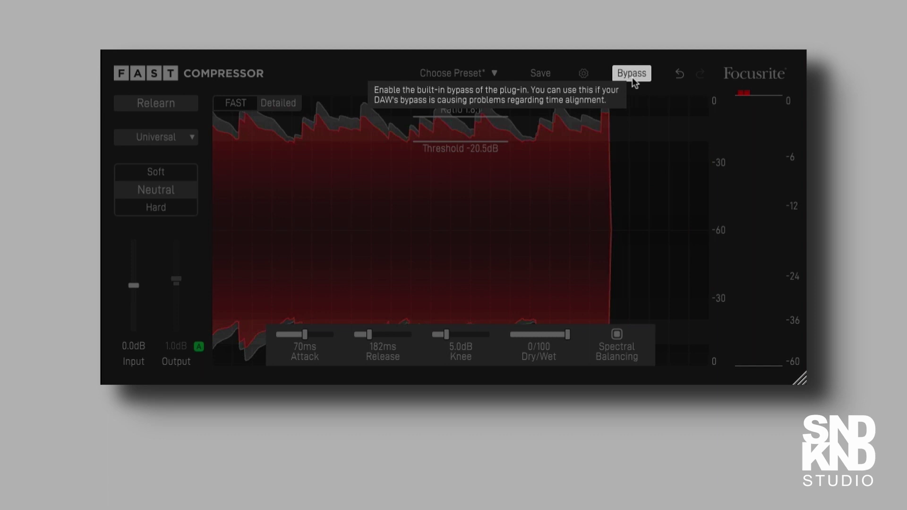
left_click(632, 75)
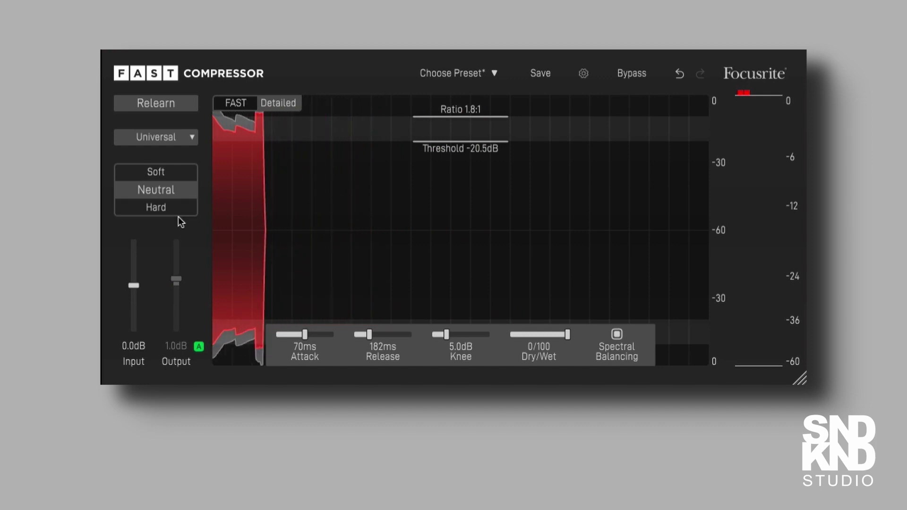
left_click(166, 208)
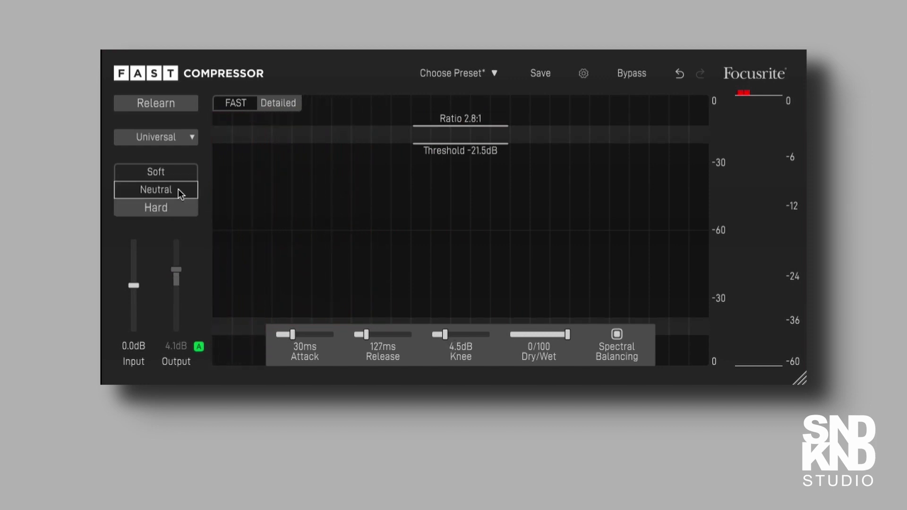
Play the audio and start learning settings from it.
key("space")
left_click(171, 104)
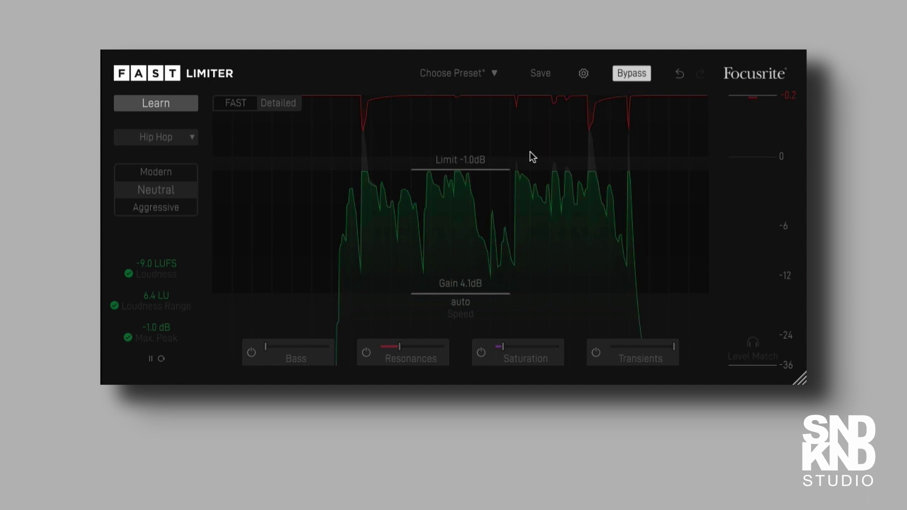
left_click(643, 79)
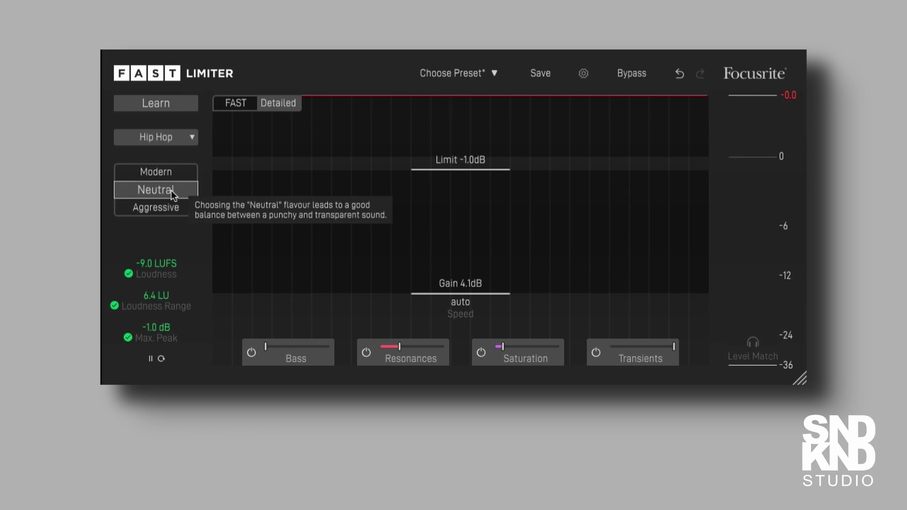
mouse_move(290, 357)
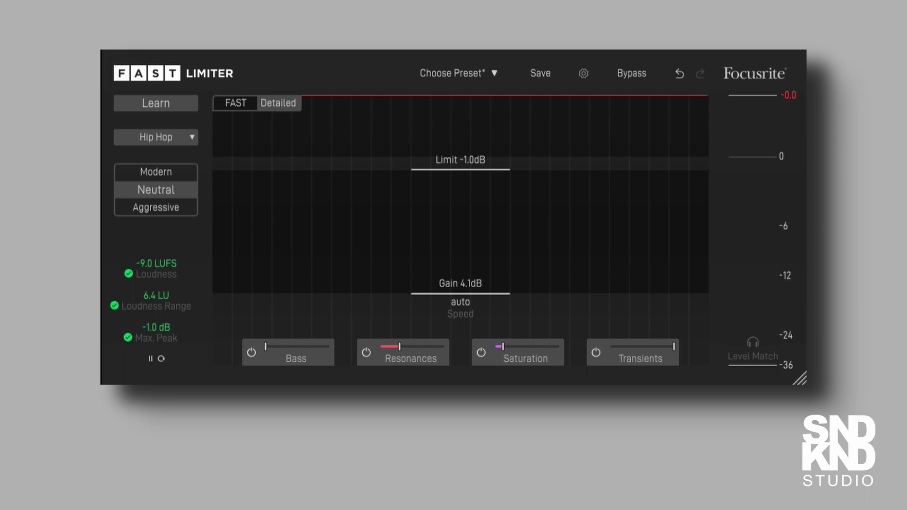
key("space")
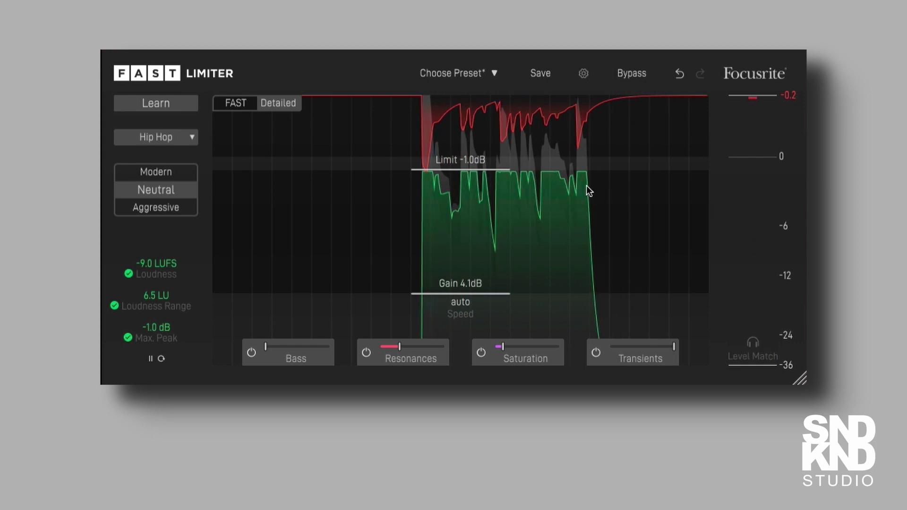
left_click(632, 78)
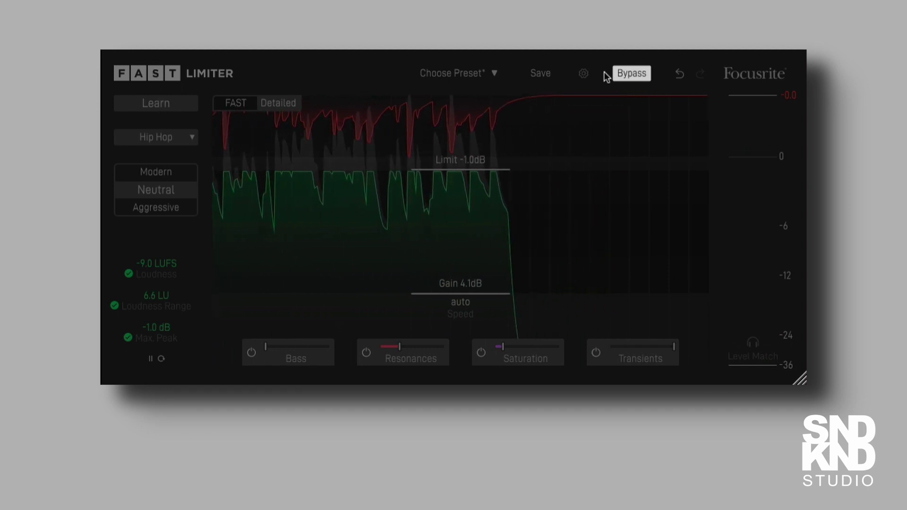
Re-enable the limiter and learn from the track, reaching Gain 0.7dB at -11.0 LUFS.
left_click(633, 74)
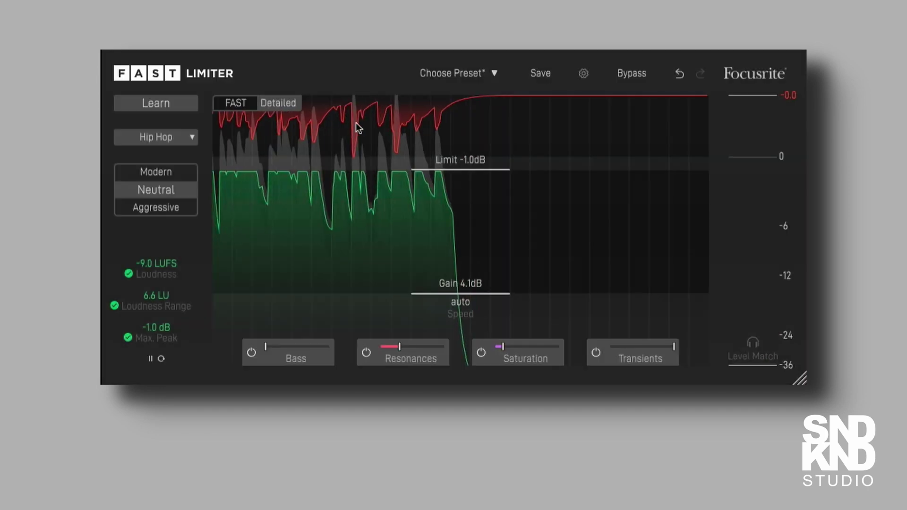
left_click(179, 105)
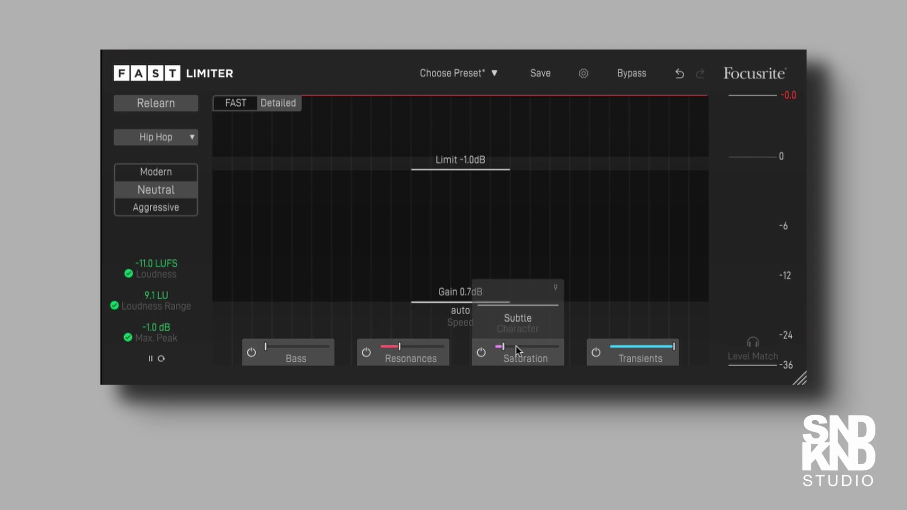
Play the track and raise the Bass module partway, giving a 150 Hz cut-off.
mouse_move(634, 365)
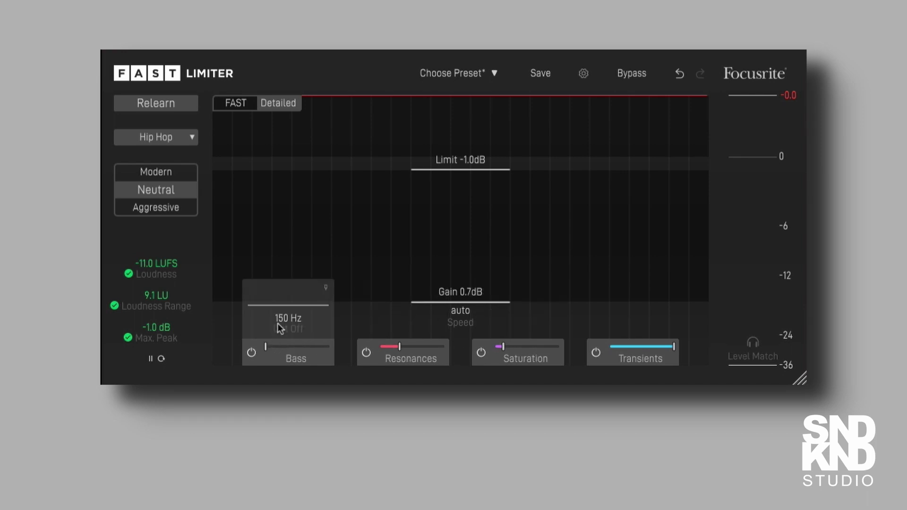
key("space")
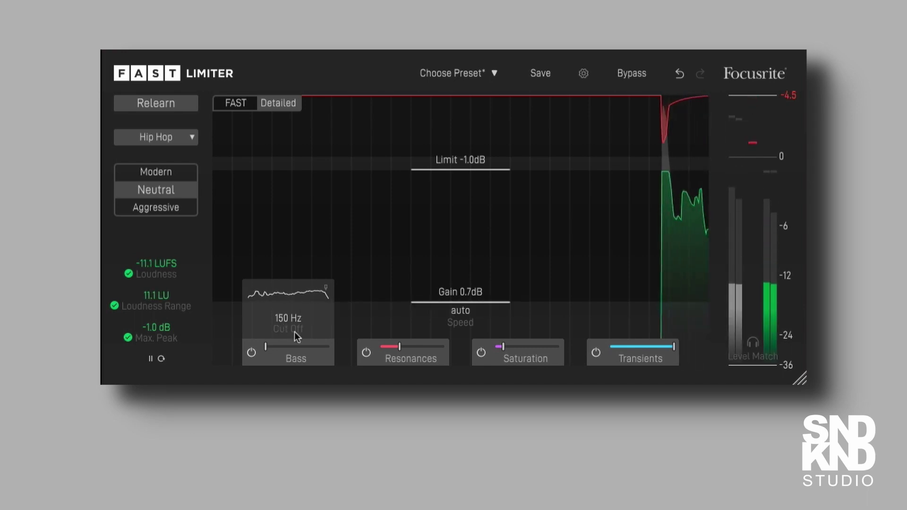
left_click_drag(265, 347, 282, 345)
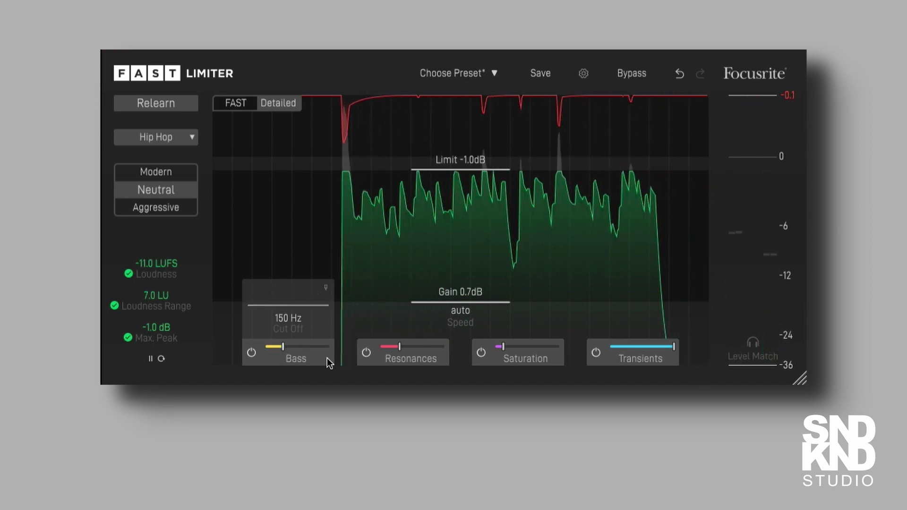
mouse_move(403, 364)
mouse_move(540, 343)
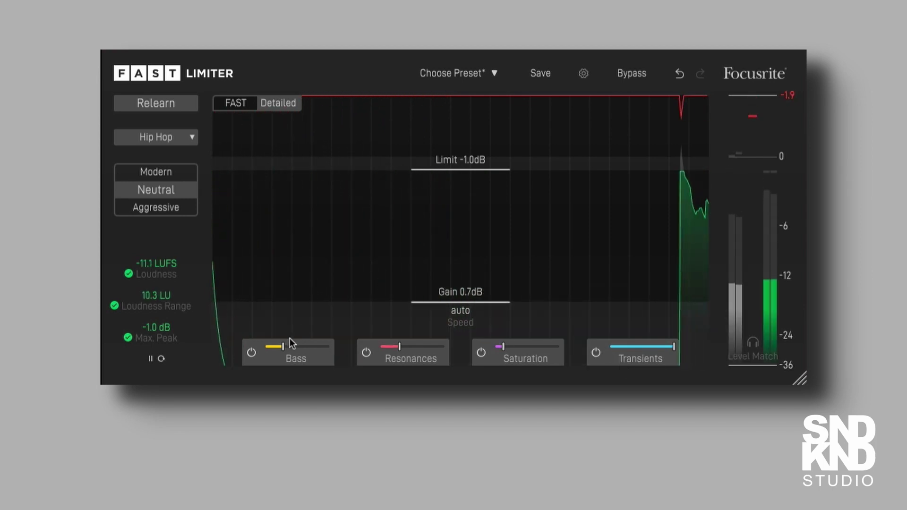
mouse_move(289, 340)
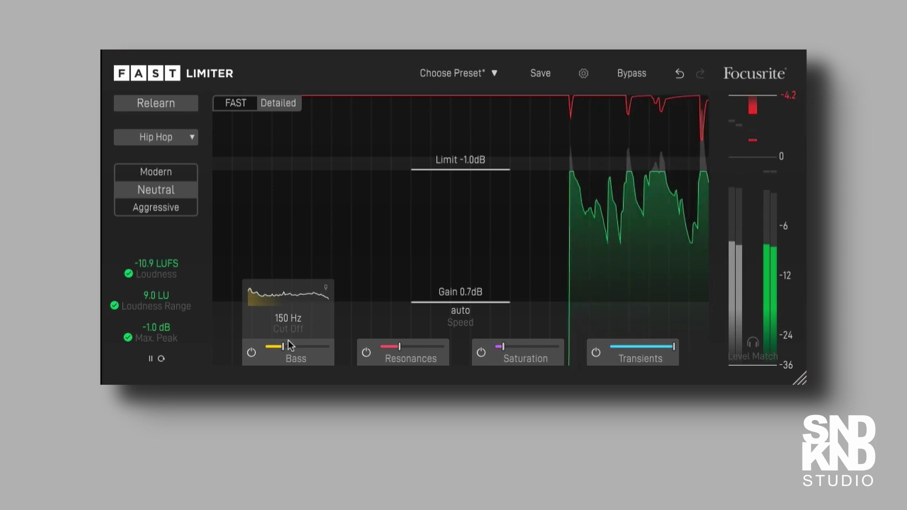
mouse_move(421, 347)
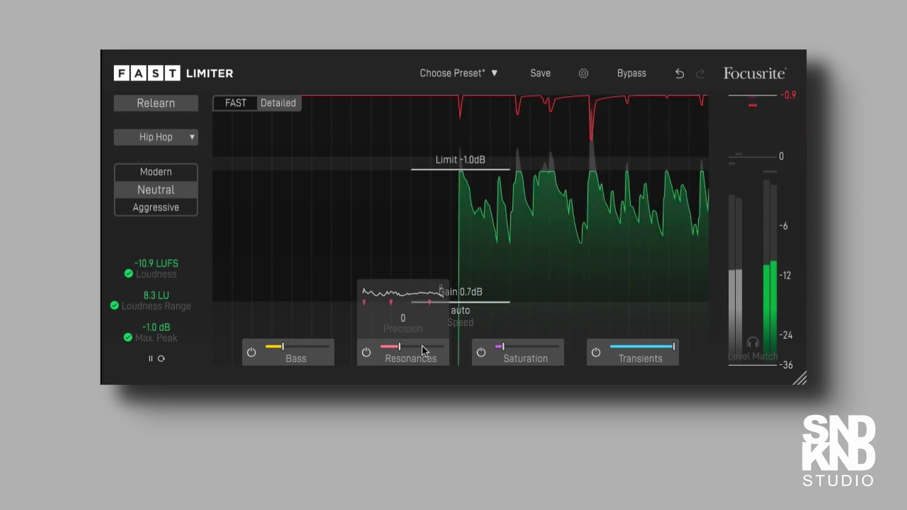
mouse_move(486, 360)
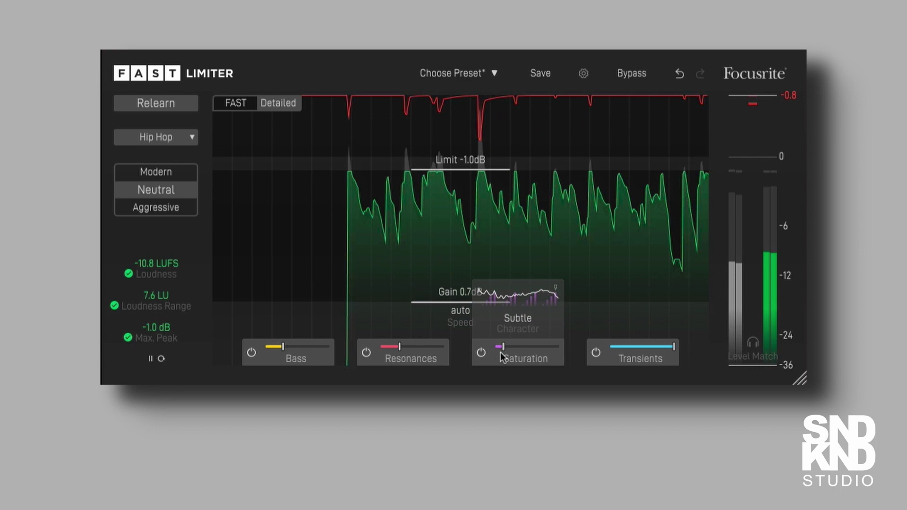
mouse_move(627, 343)
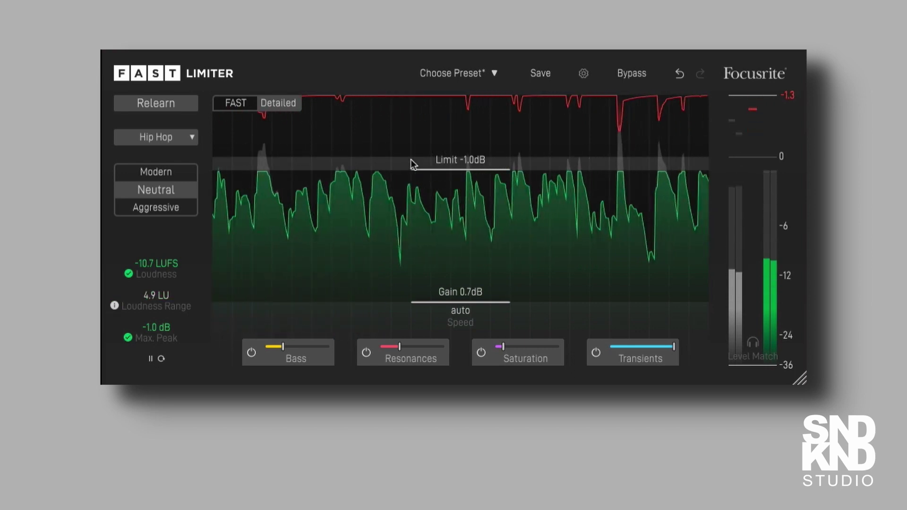
Audition the Jazz, Classical and Funk profiles in turn, finishing on Latin.
left_click(174, 138)
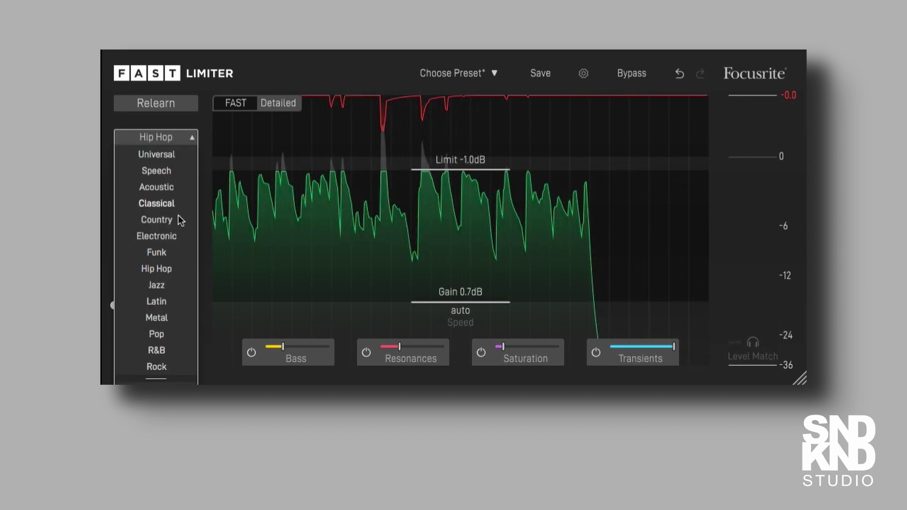
left_click(168, 285)
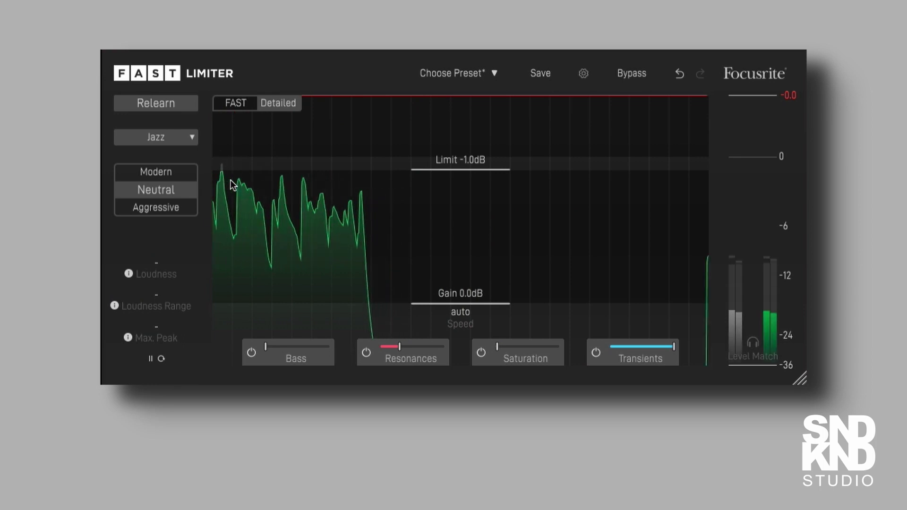
left_click(194, 138)
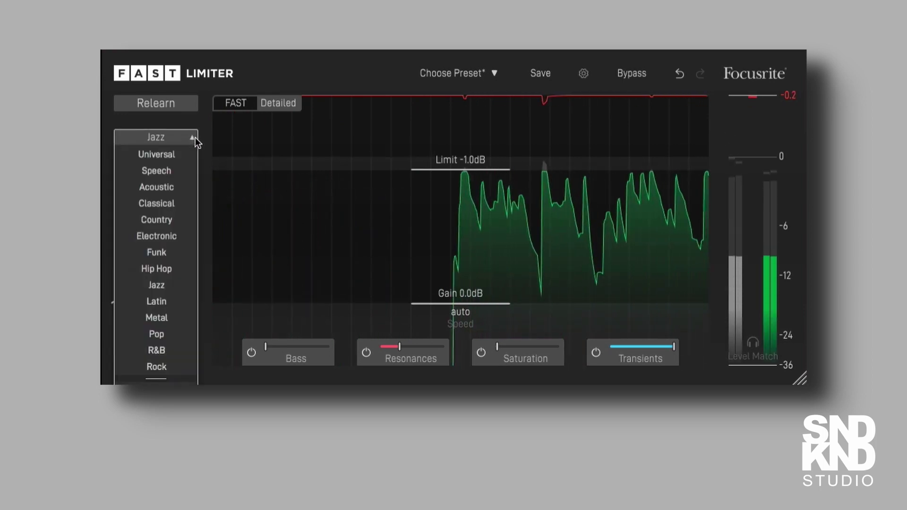
left_click(168, 203)
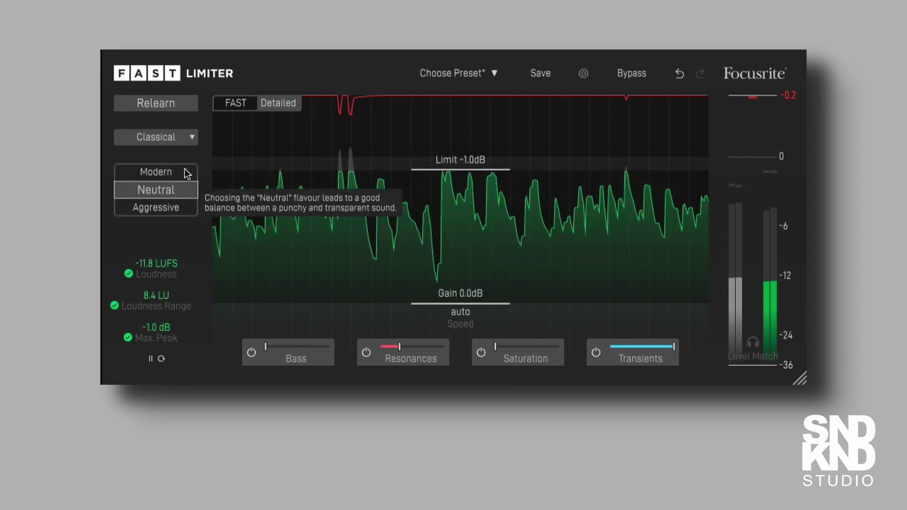
left_click(194, 137)
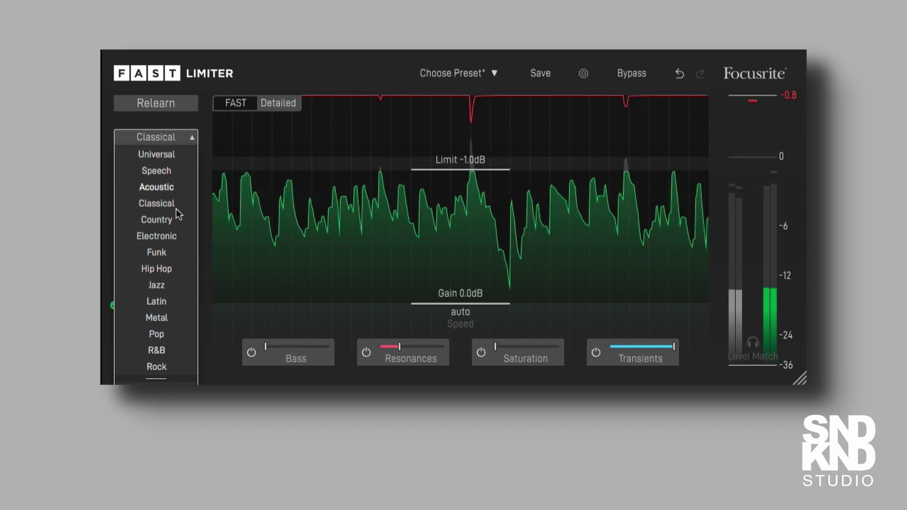
left_click(161, 253)
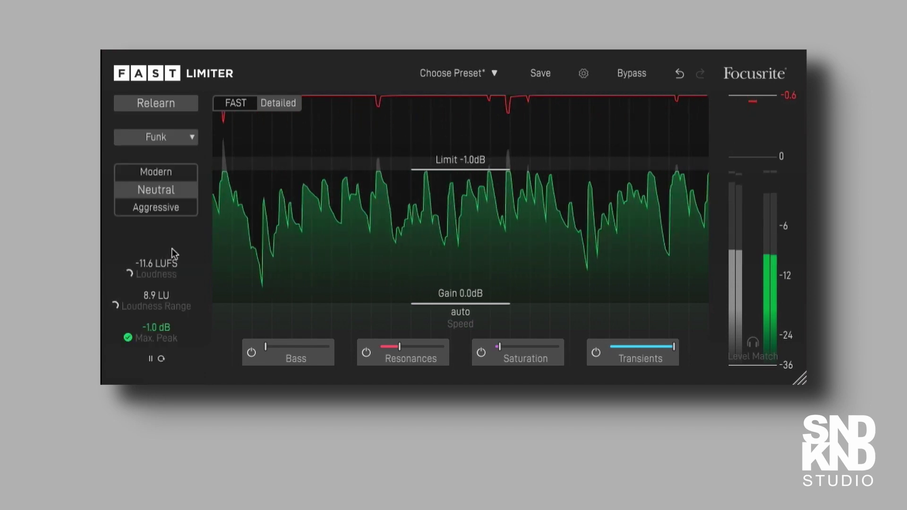
left_click(191, 139)
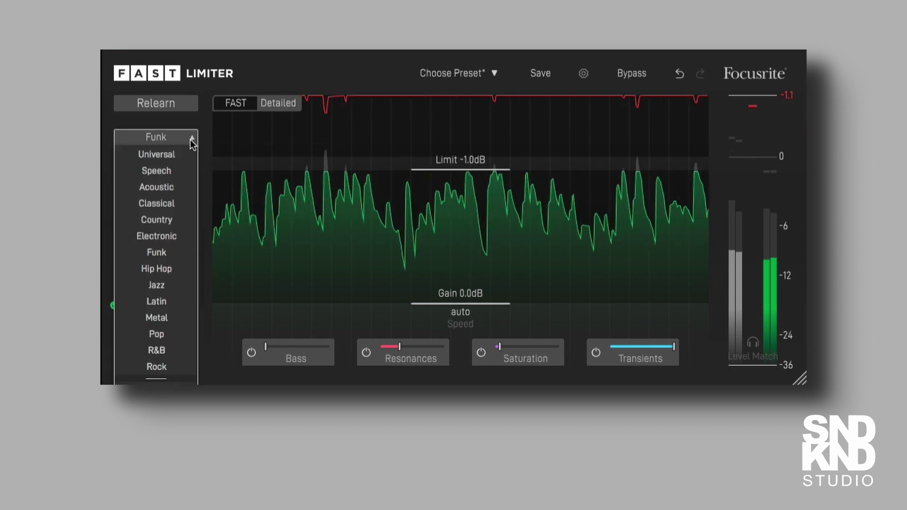
left_click(169, 298)
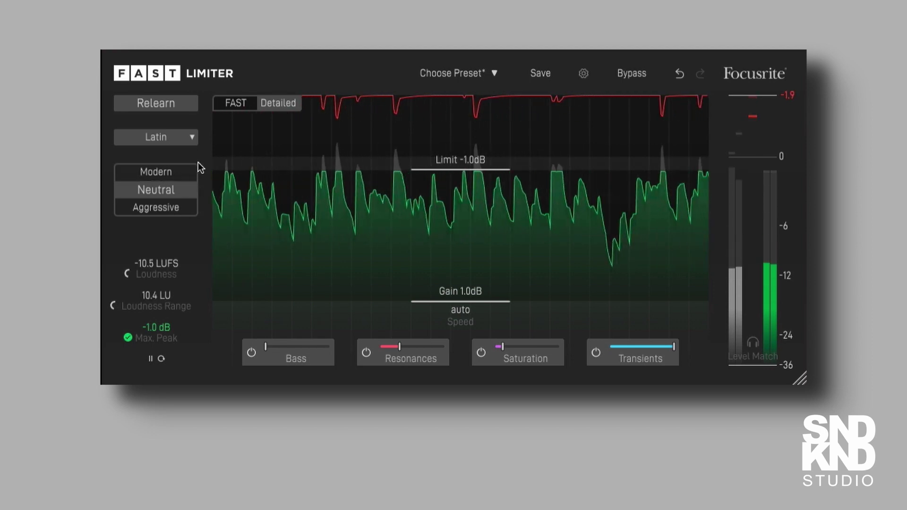
Relearn settings under the Latin profile, landing at 0.9dB gain and -10.9 LUFS.
left_click(159, 107)
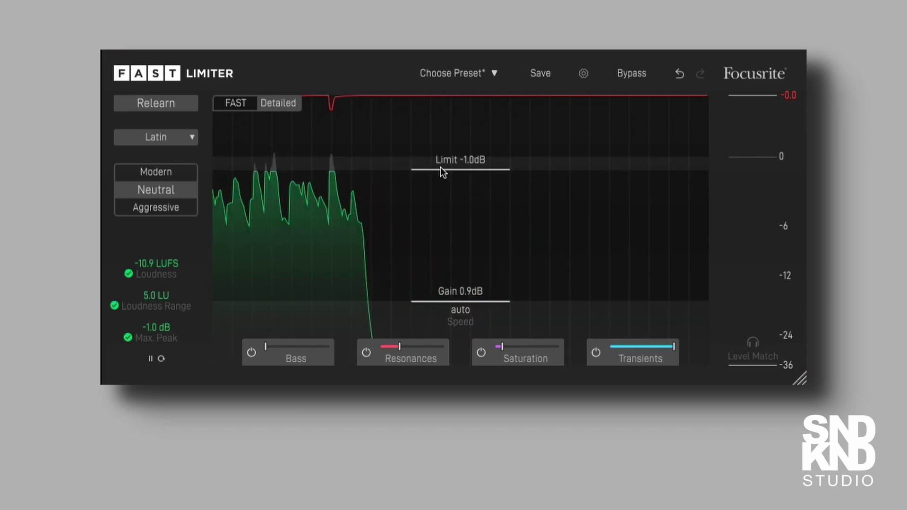
Switch to the simplified FAST view and start playback of the track.
left_click(245, 103)
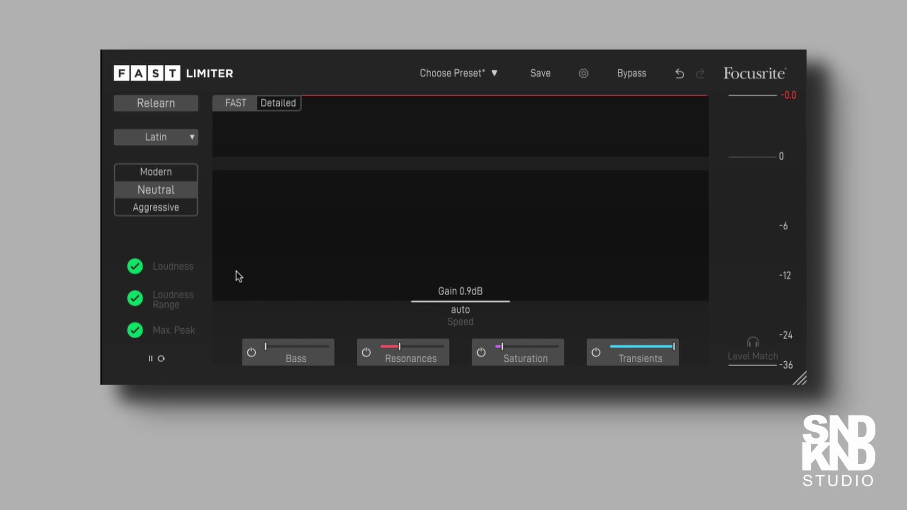
key("space")
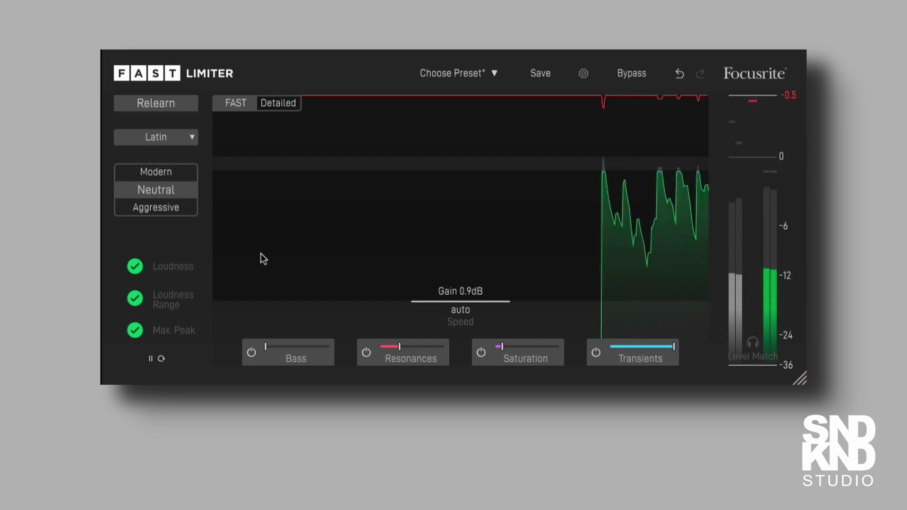
Relearn under the Hip Hop profile, then relearn again with the Aggressive flavour.
left_click(192, 137)
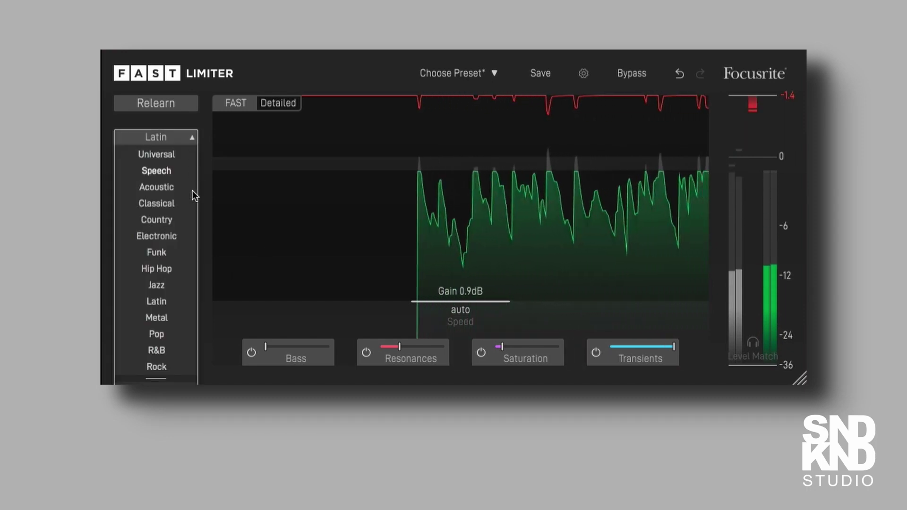
left_click(168, 268)
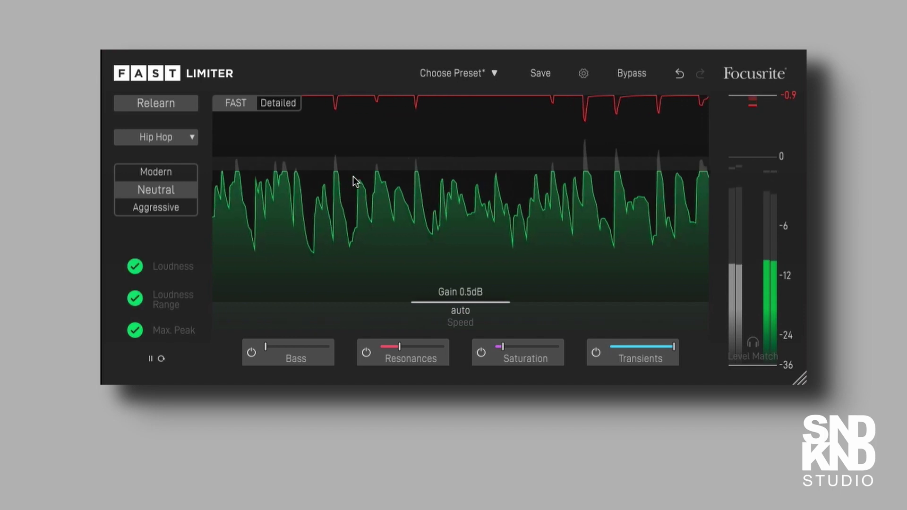
left_click(179, 104)
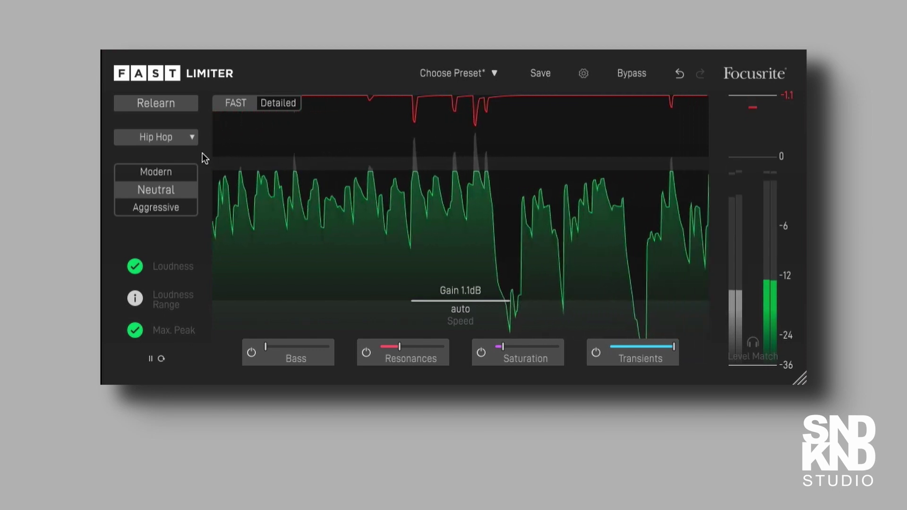
left_click(181, 211)
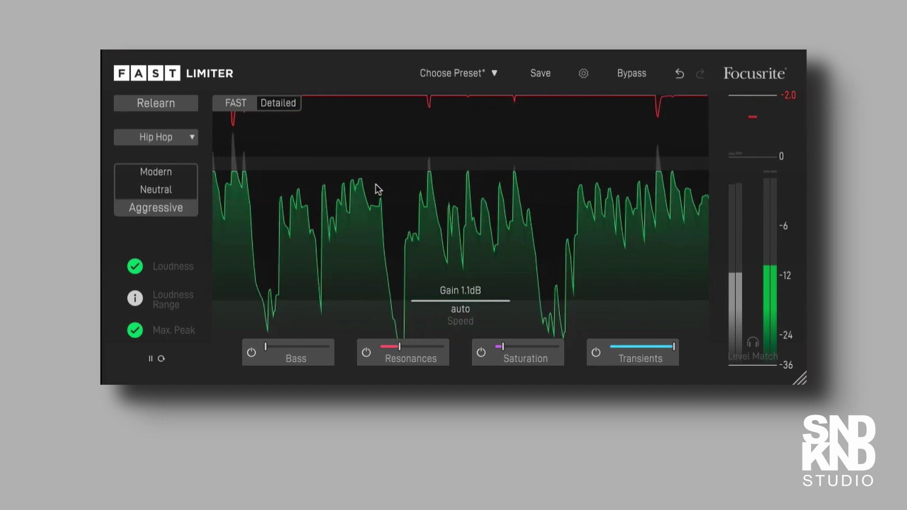
left_click(182, 104)
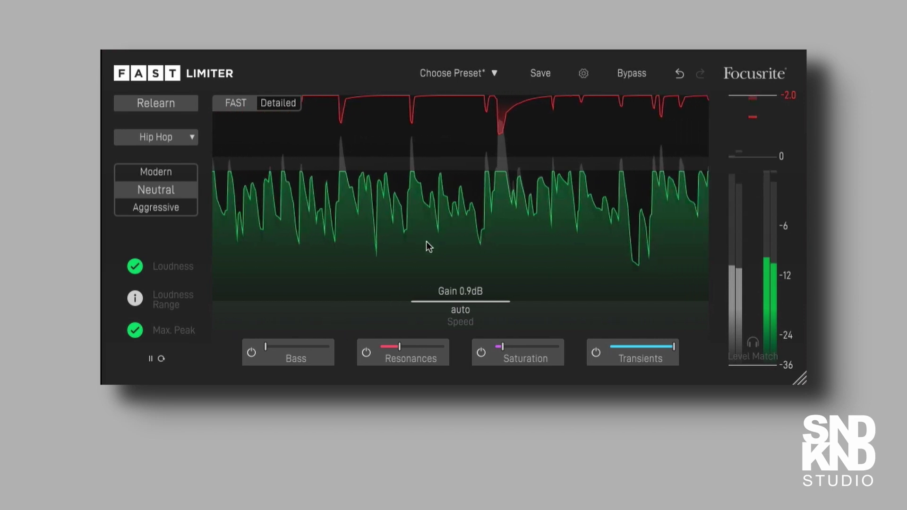
Raise the input gain by hand from 0.9dB toward about 2.1dB.
mouse_move(467, 302)
left_mouse_down()
mouse_move(472, 317)
mouse_move(469, 299)
left_mouse_up()
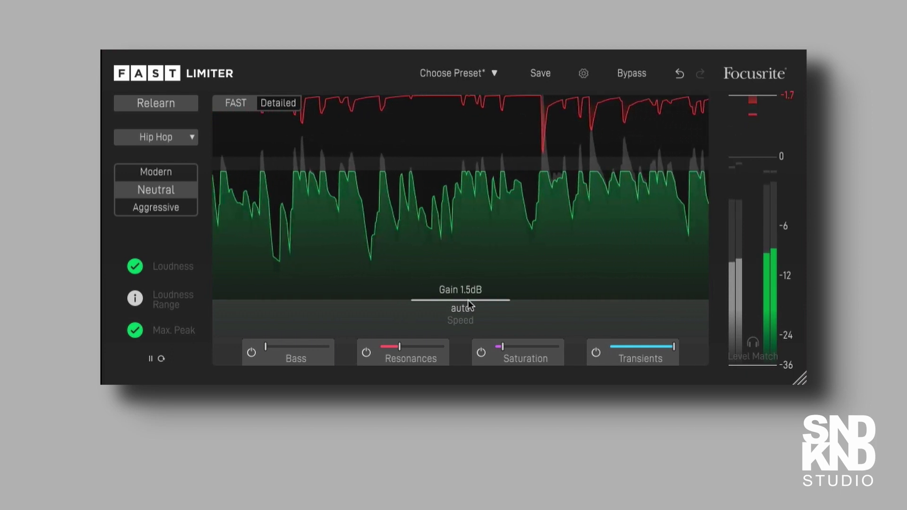